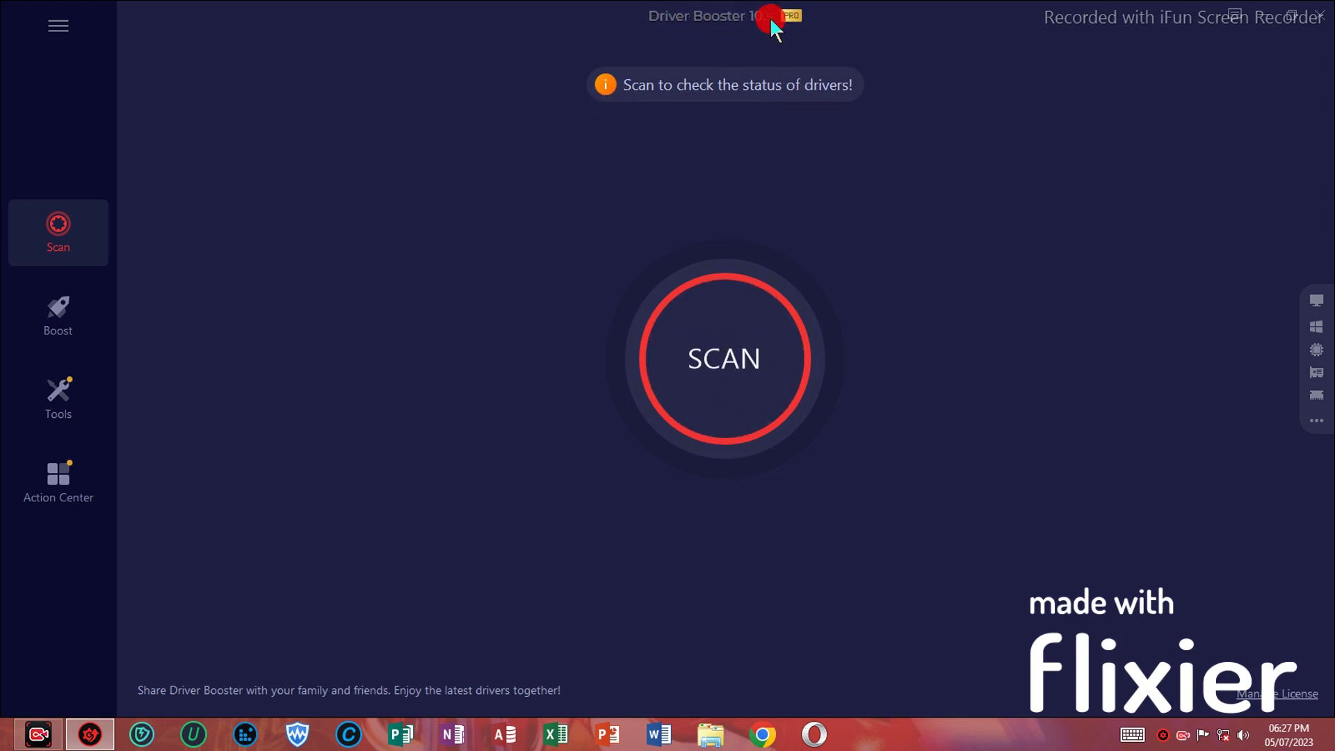
Step: Try the blue, other preset and custom skin colours, then apply the Black skin
click(59, 26)
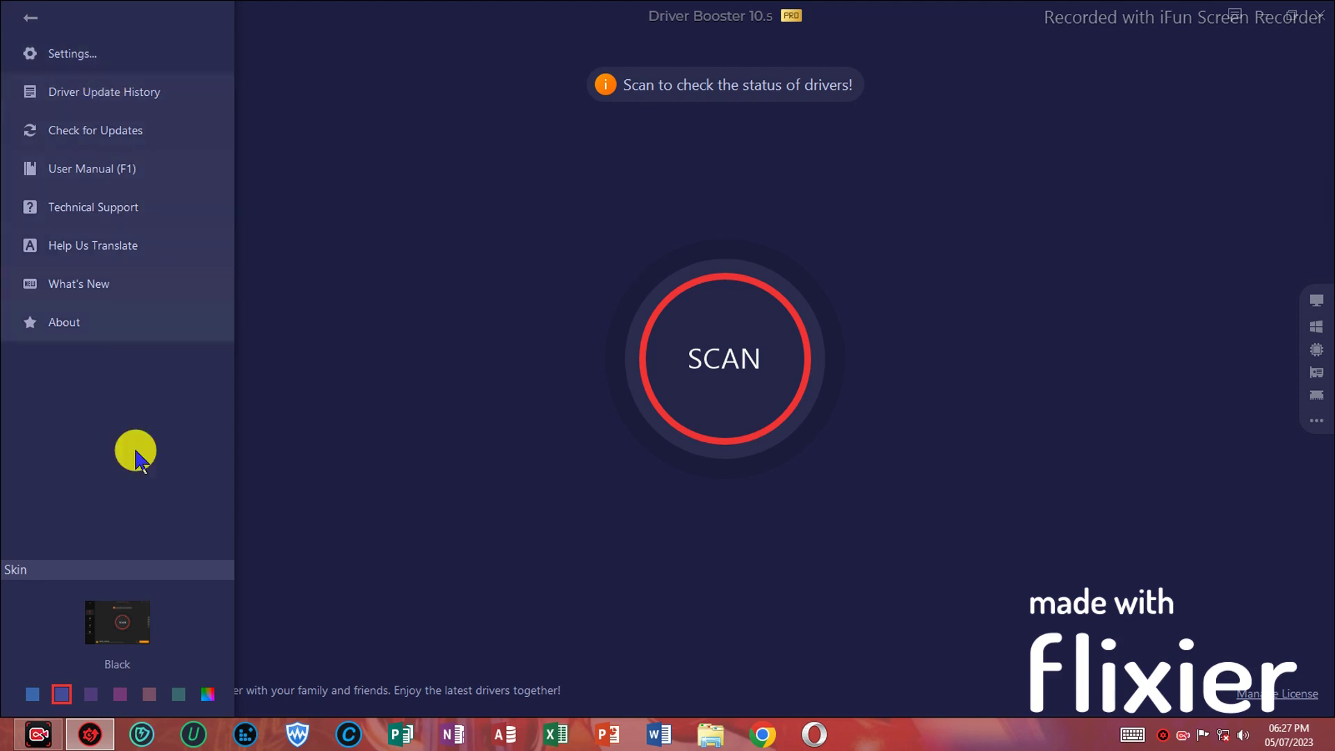
click(32, 694)
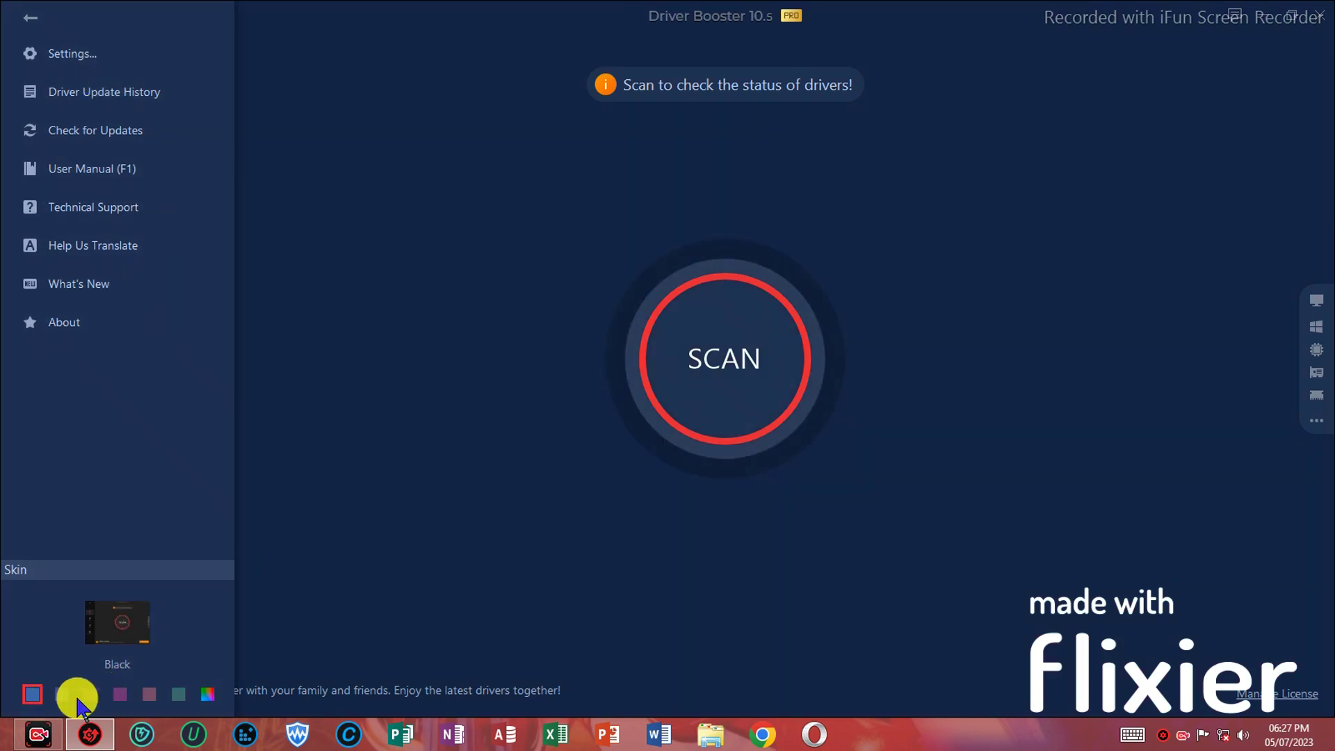
click(91, 696)
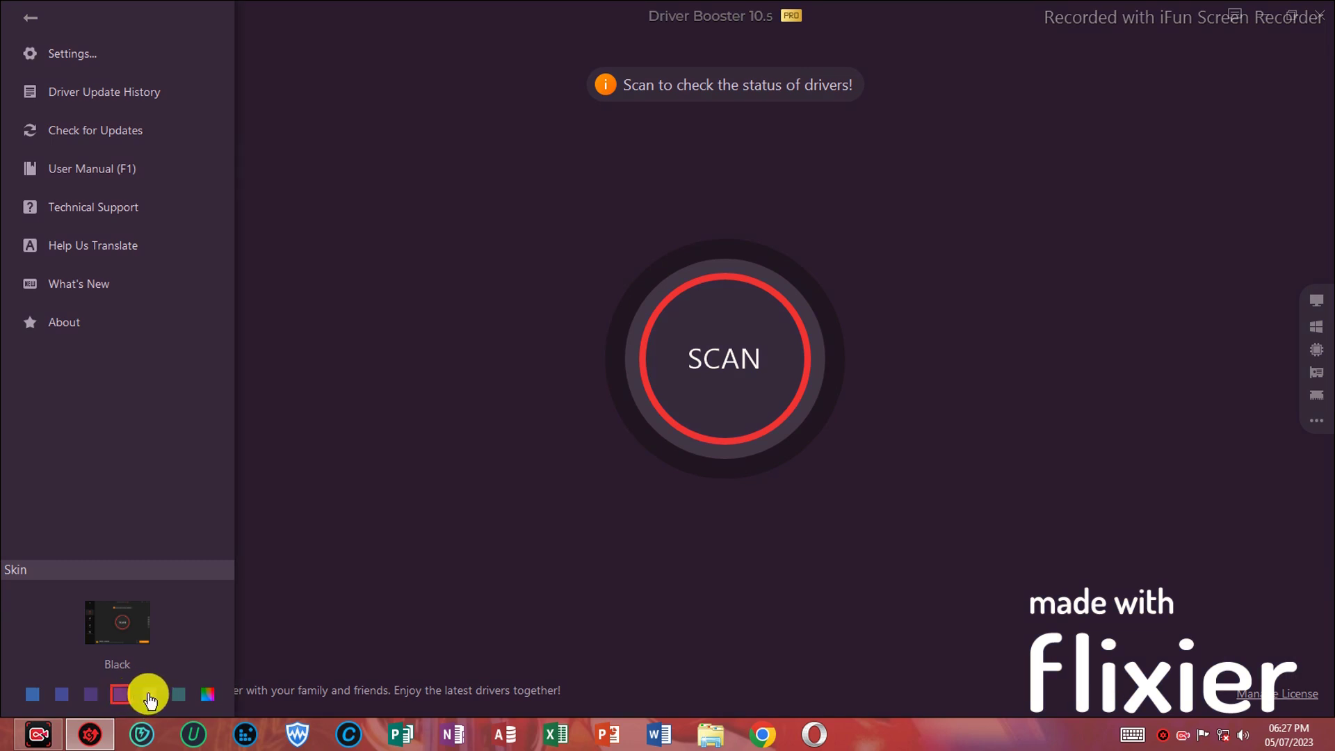
click(149, 695)
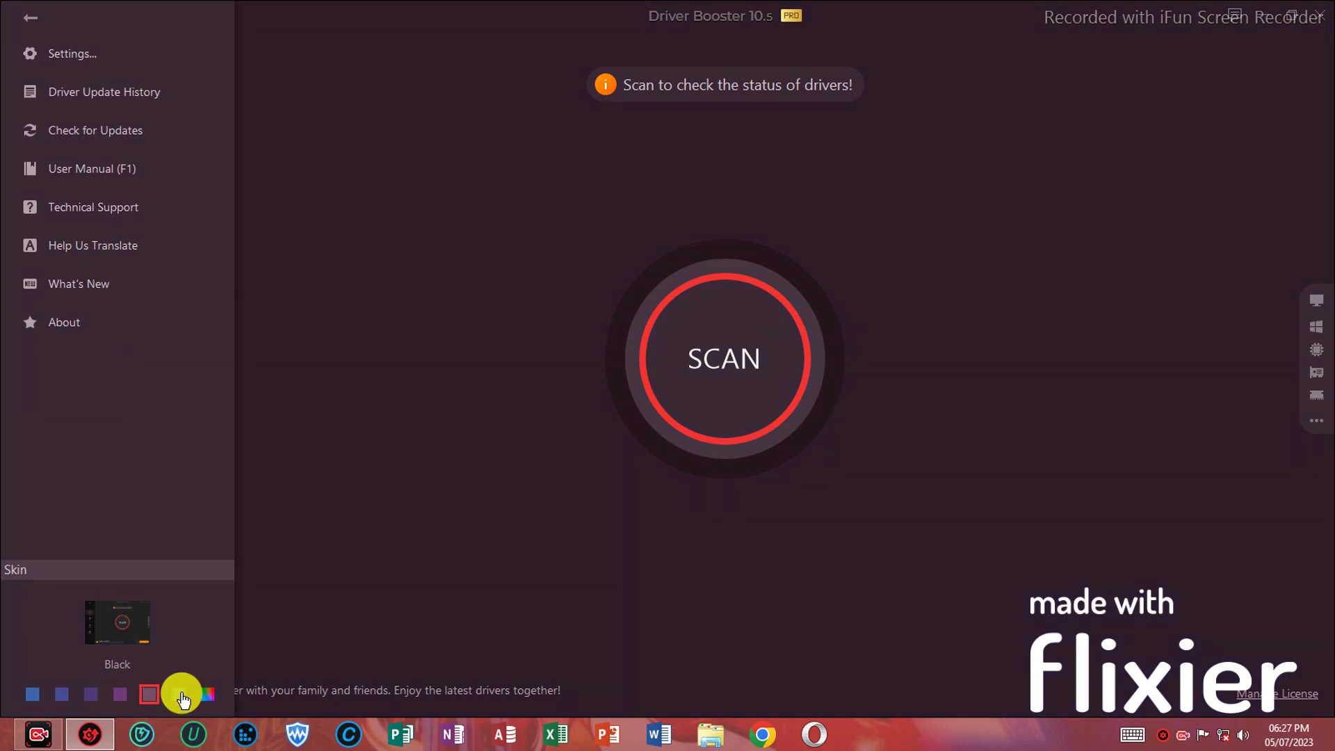
click(208, 694)
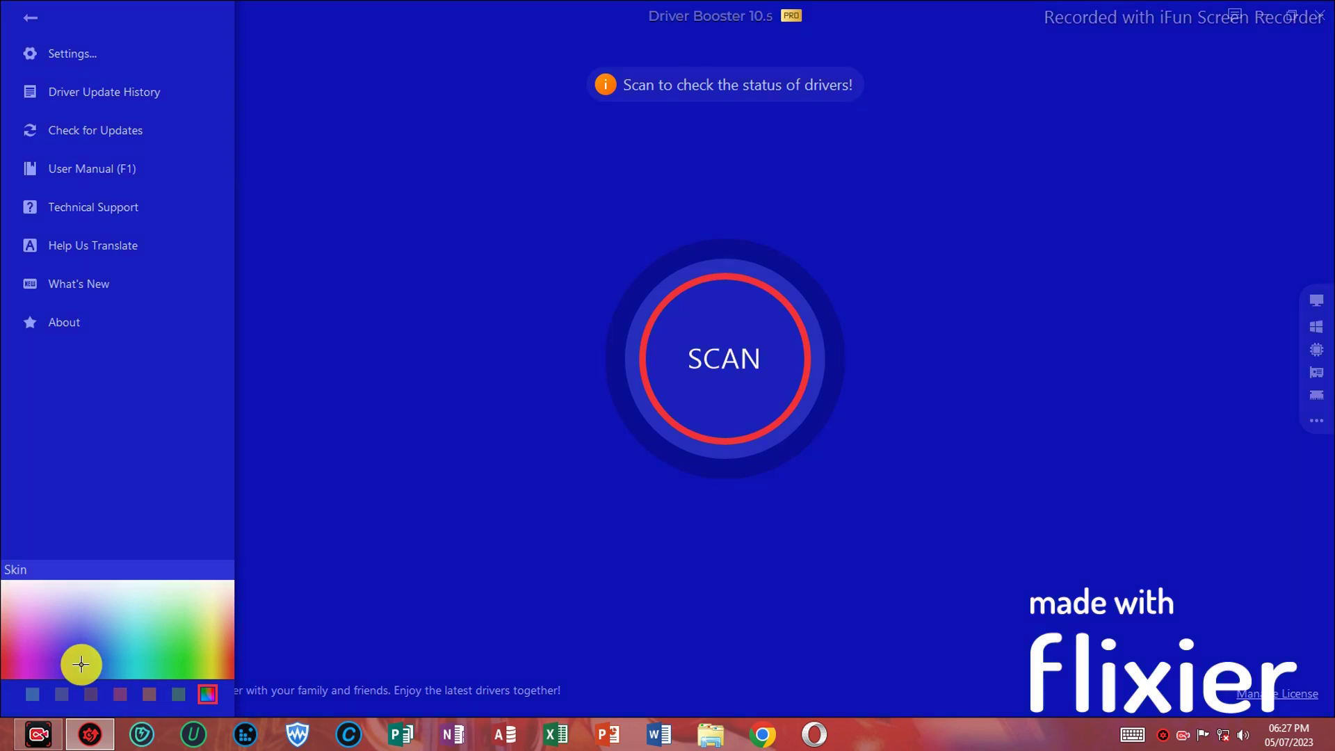
click(32, 696)
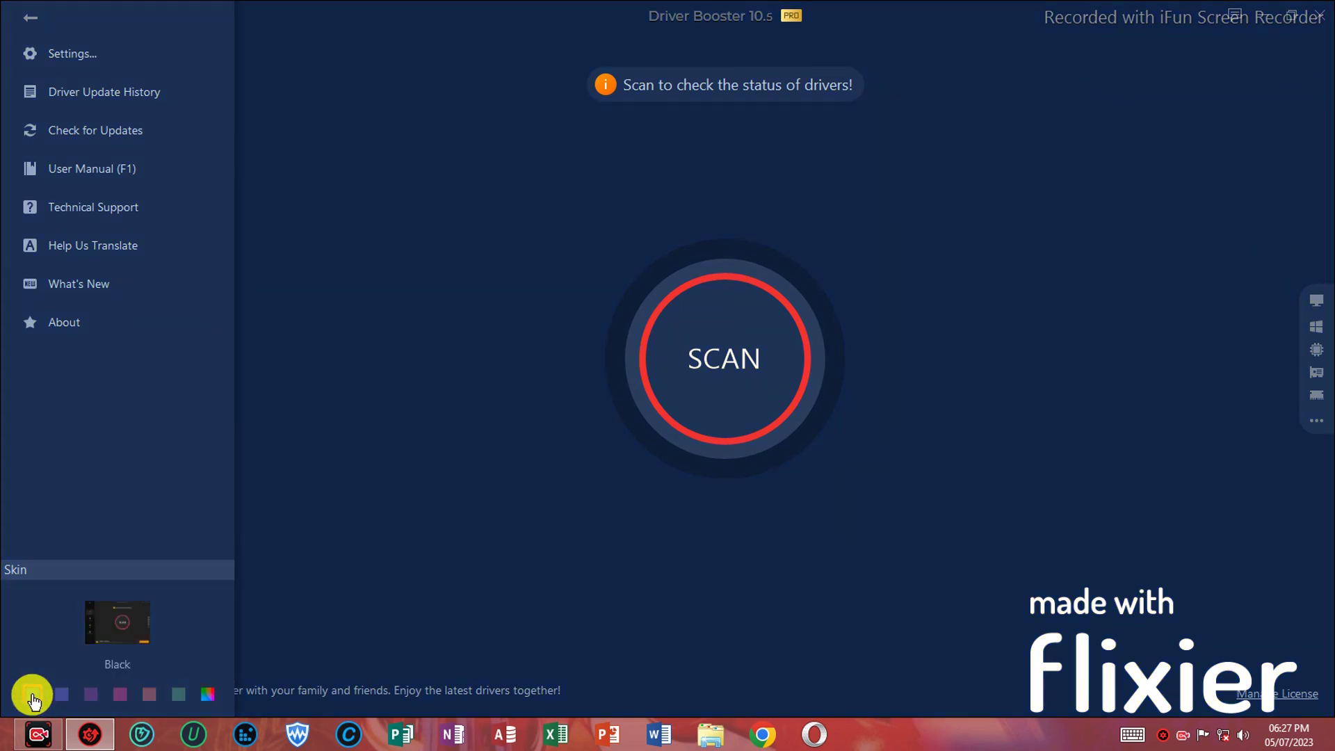
click(123, 634)
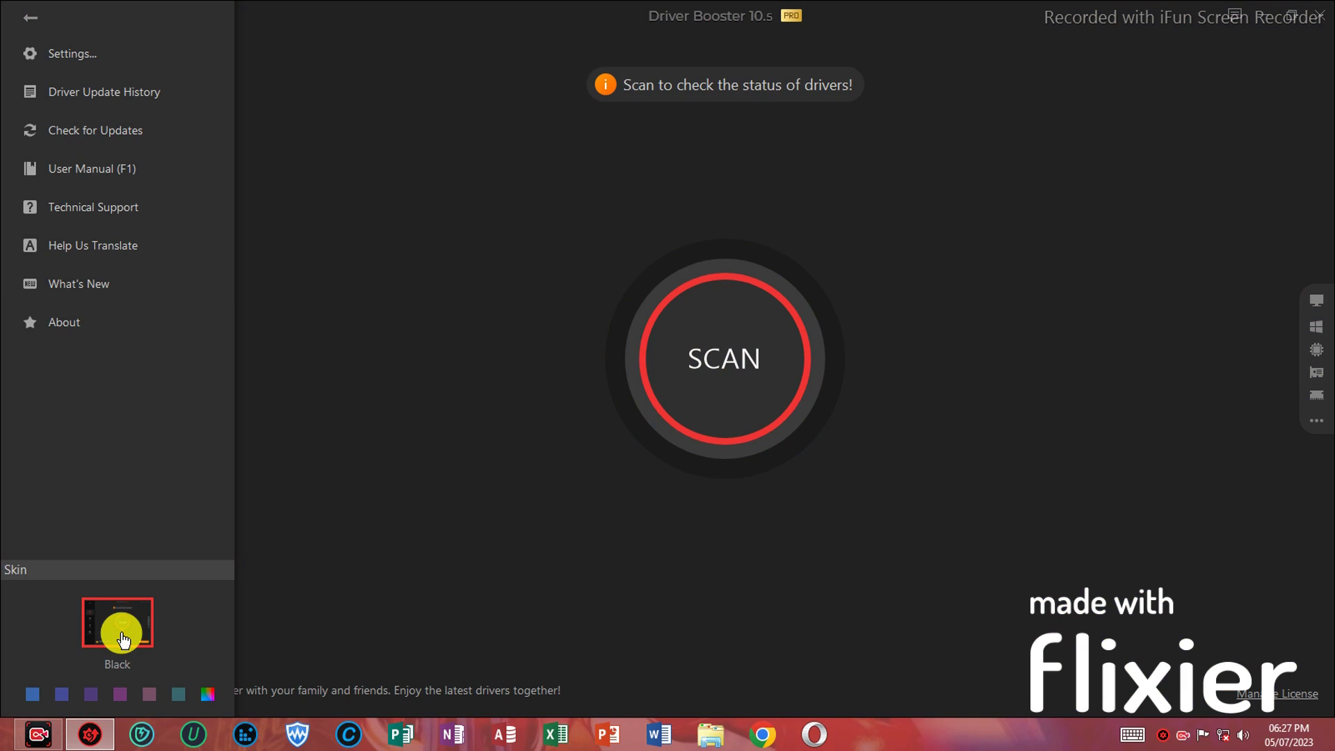
Step: Open Driver Update History listing seven NVIDIA and OpenAL drivers from 2023-06-30
click(162, 96)
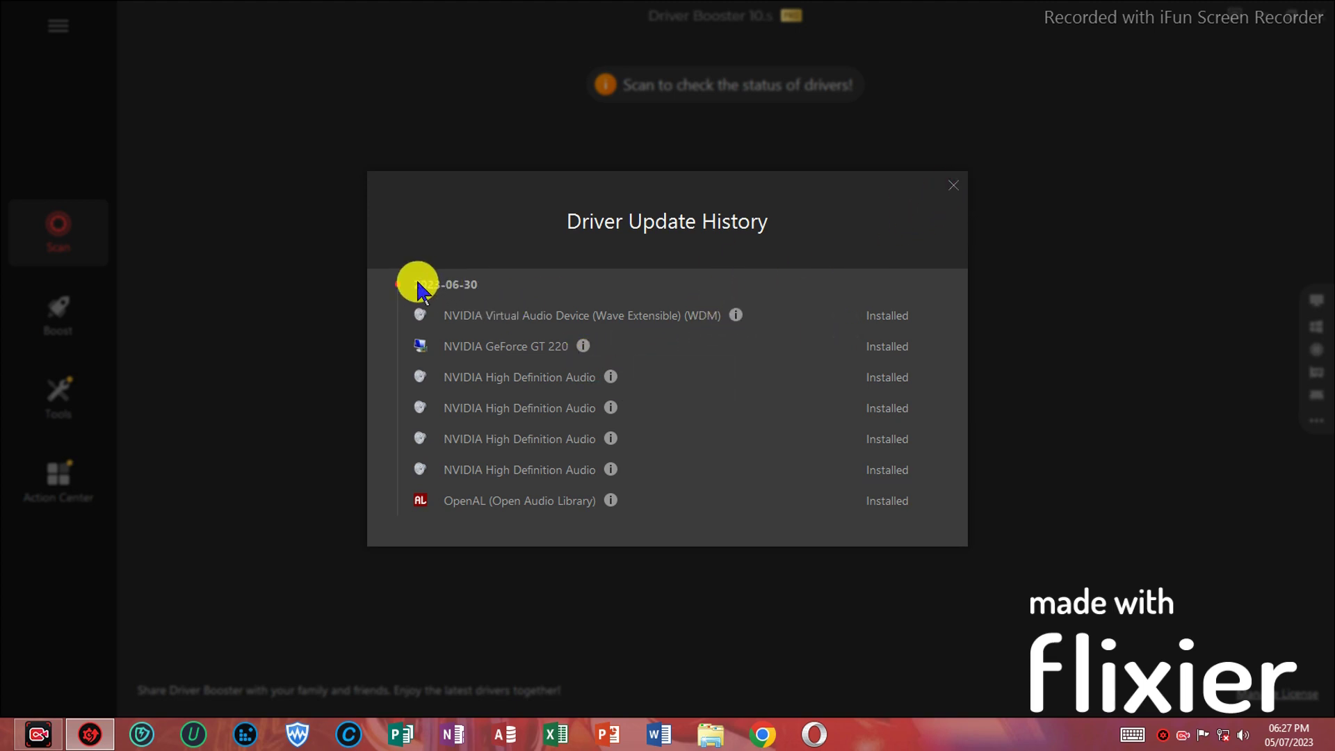
Step: Close the update history and apply Classic Mode as the Settings sidebar style
click(953, 185)
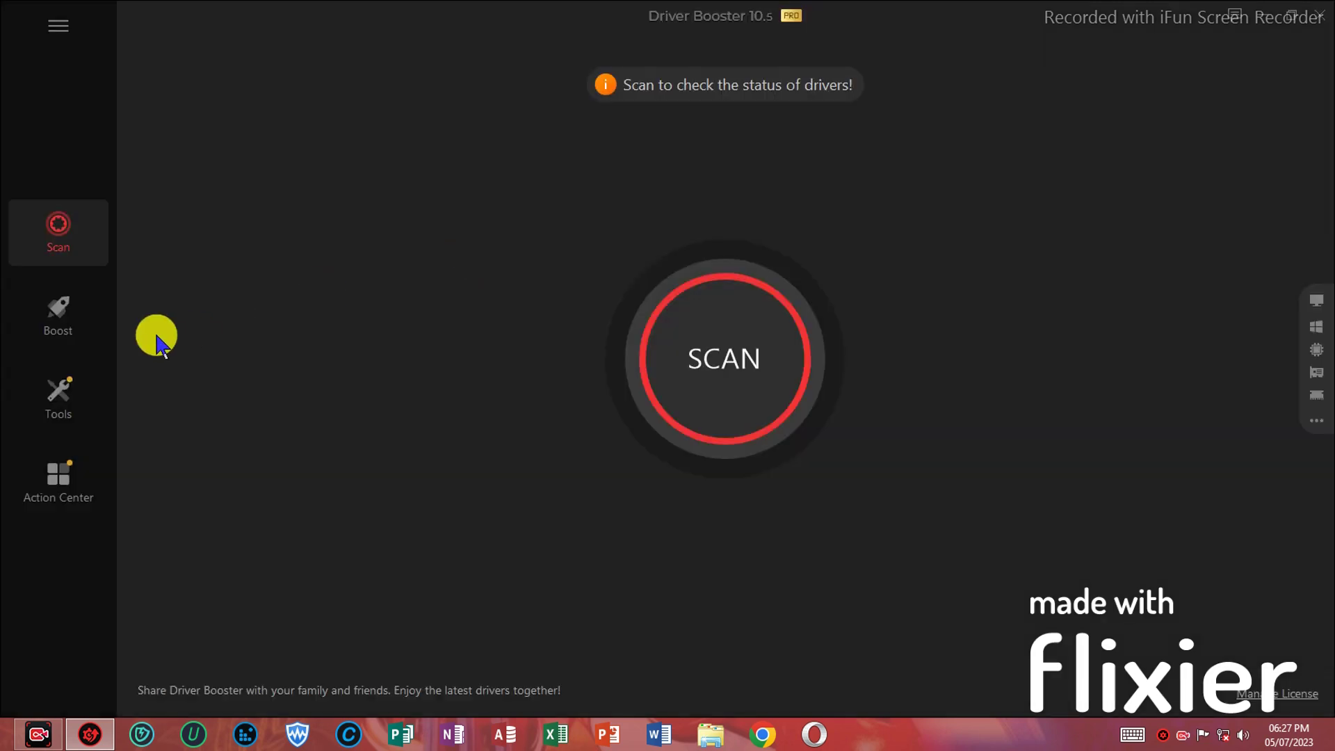
click(59, 26)
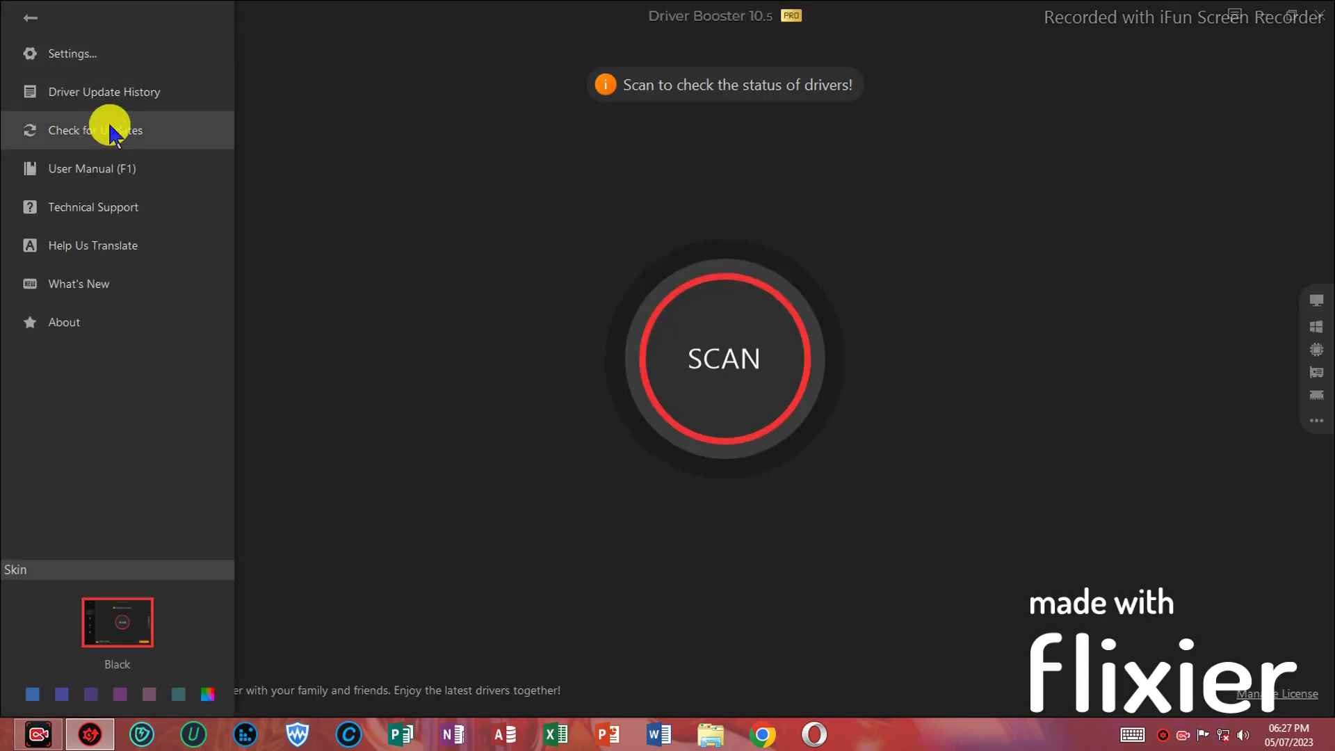
click(71, 53)
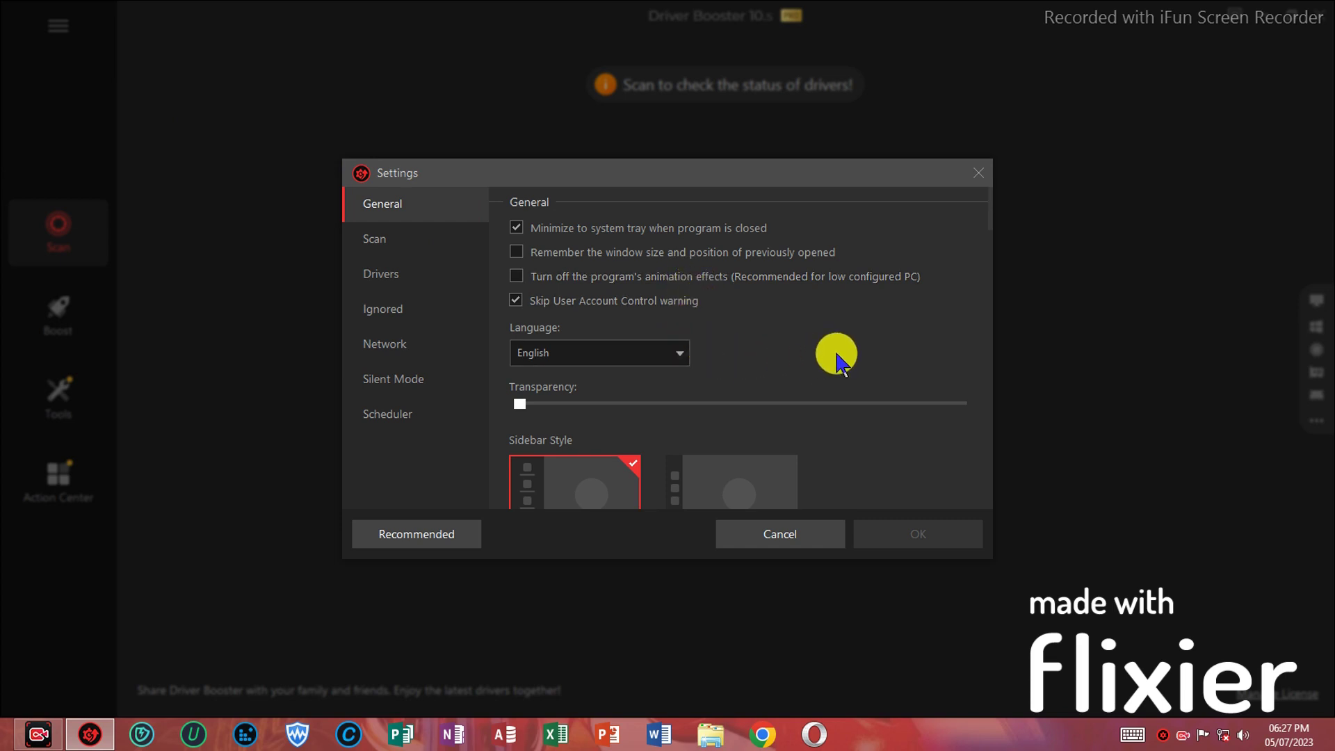
scroll(990, 204, down, 2)
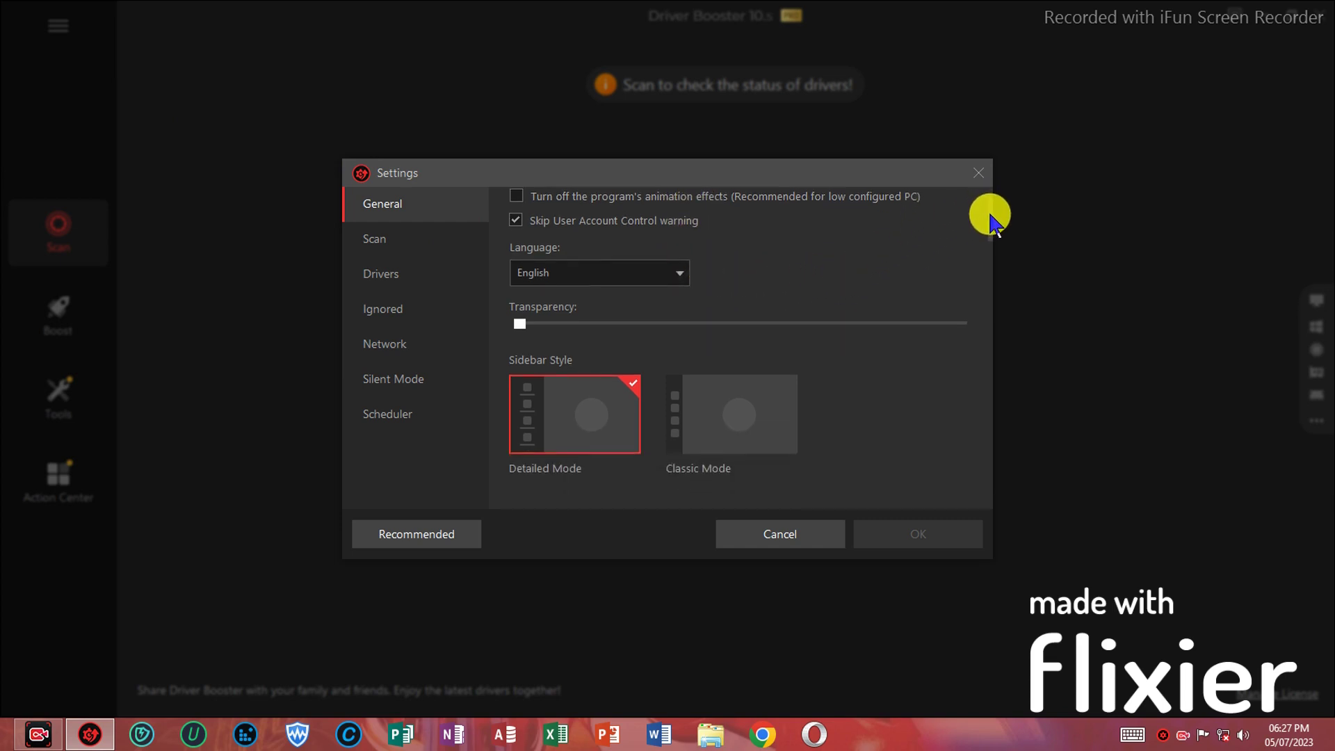
click(740, 401)
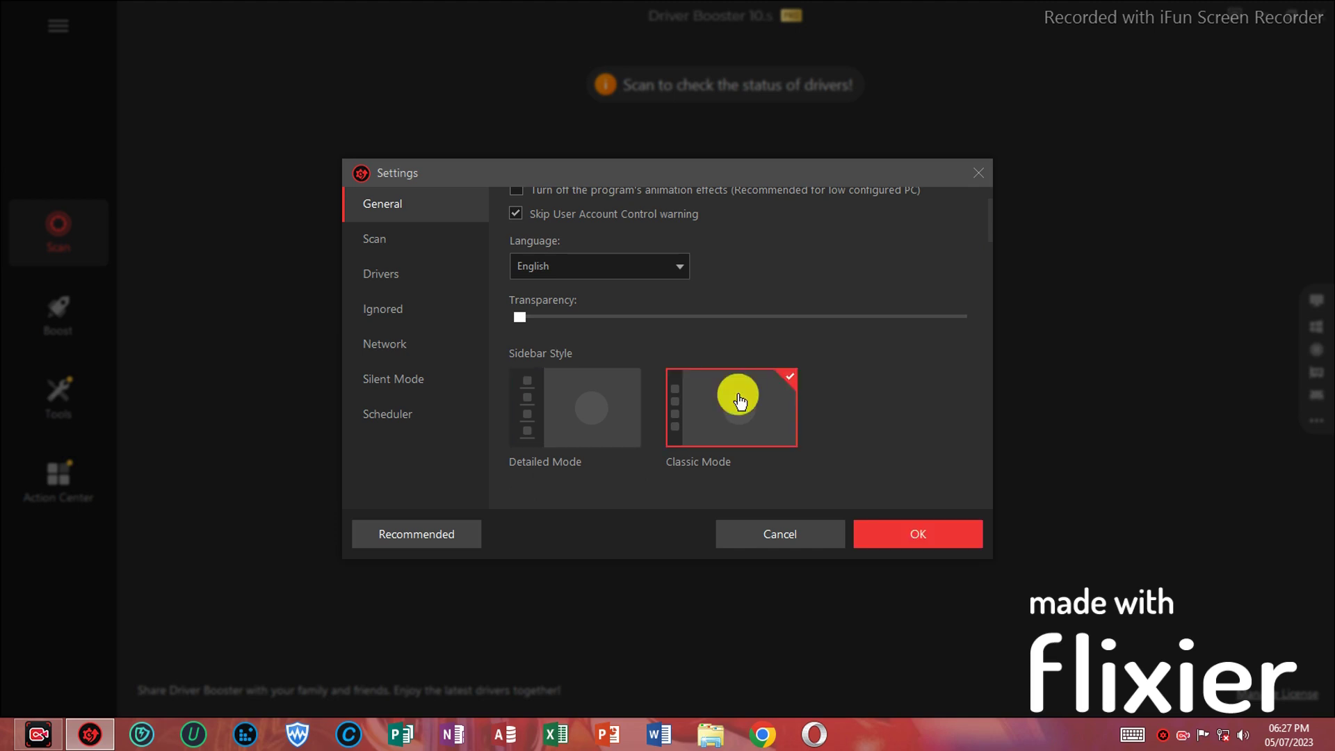
click(903, 534)
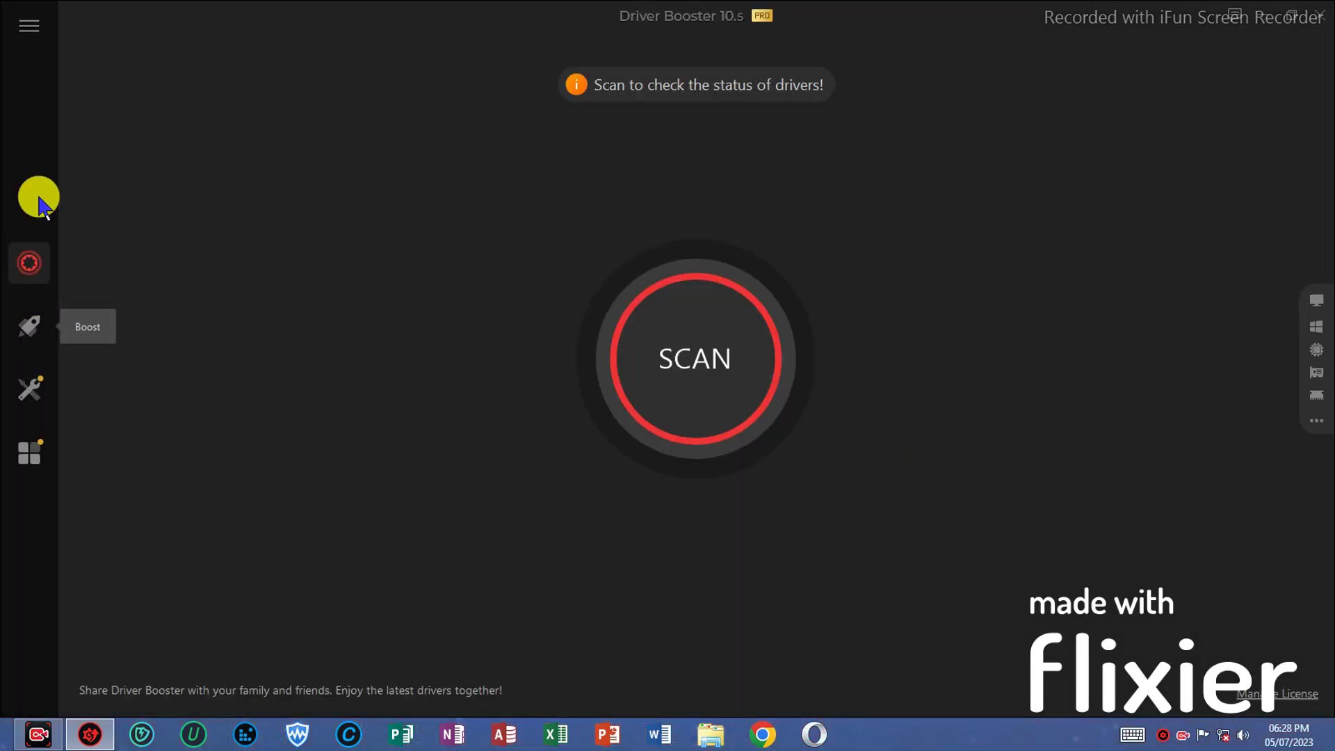
Step: Review the scan, drivers, network, silent mode and scheduler Settings pages, then close Settings
click(30, 25)
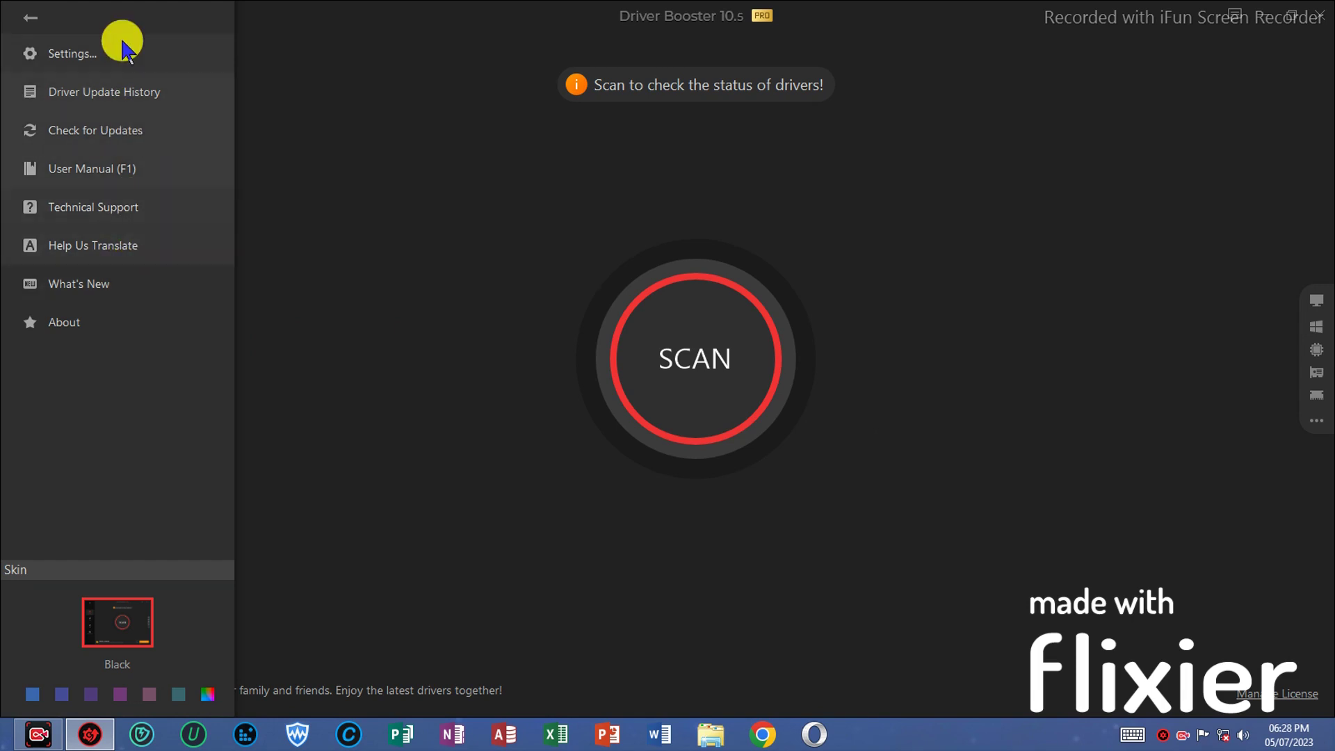
click(70, 53)
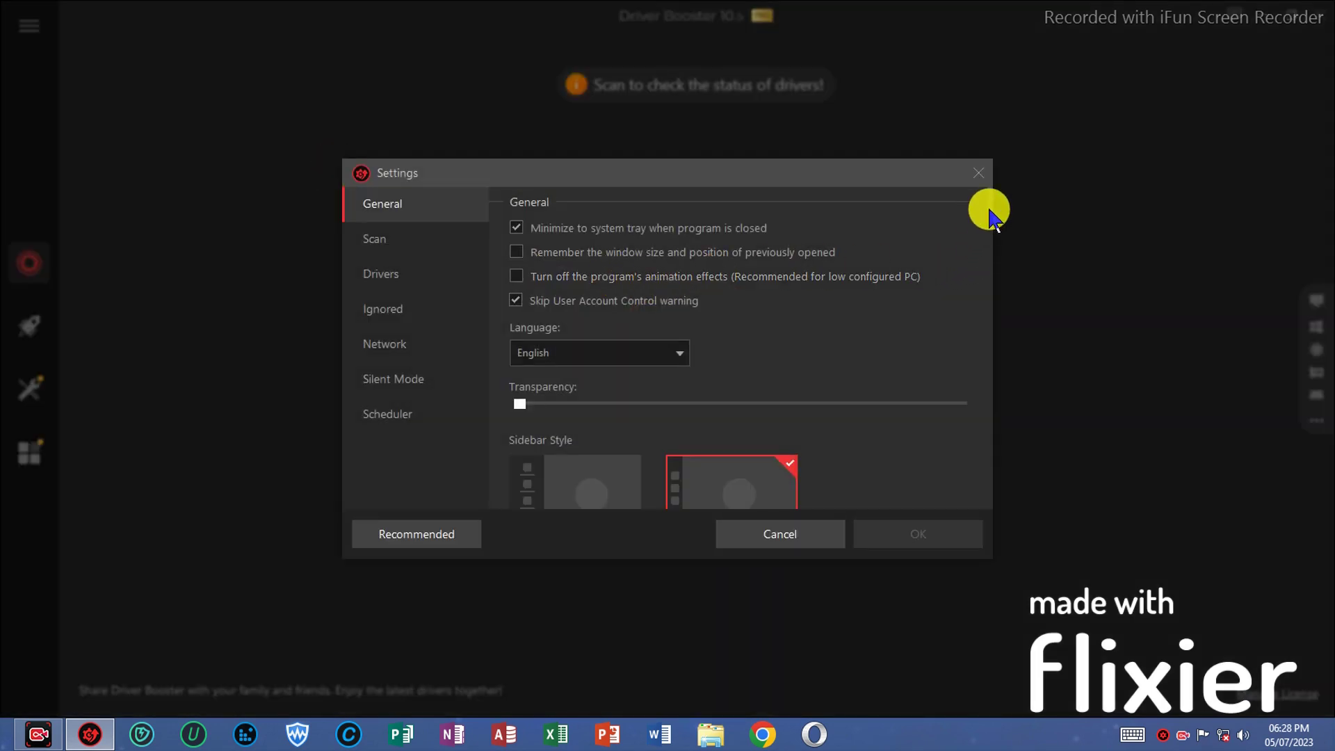
scroll(998, 239, down, 1)
scroll(998, 238, down, 2)
scroll(999, 238, up, 1)
scroll(996, 204, up, 2)
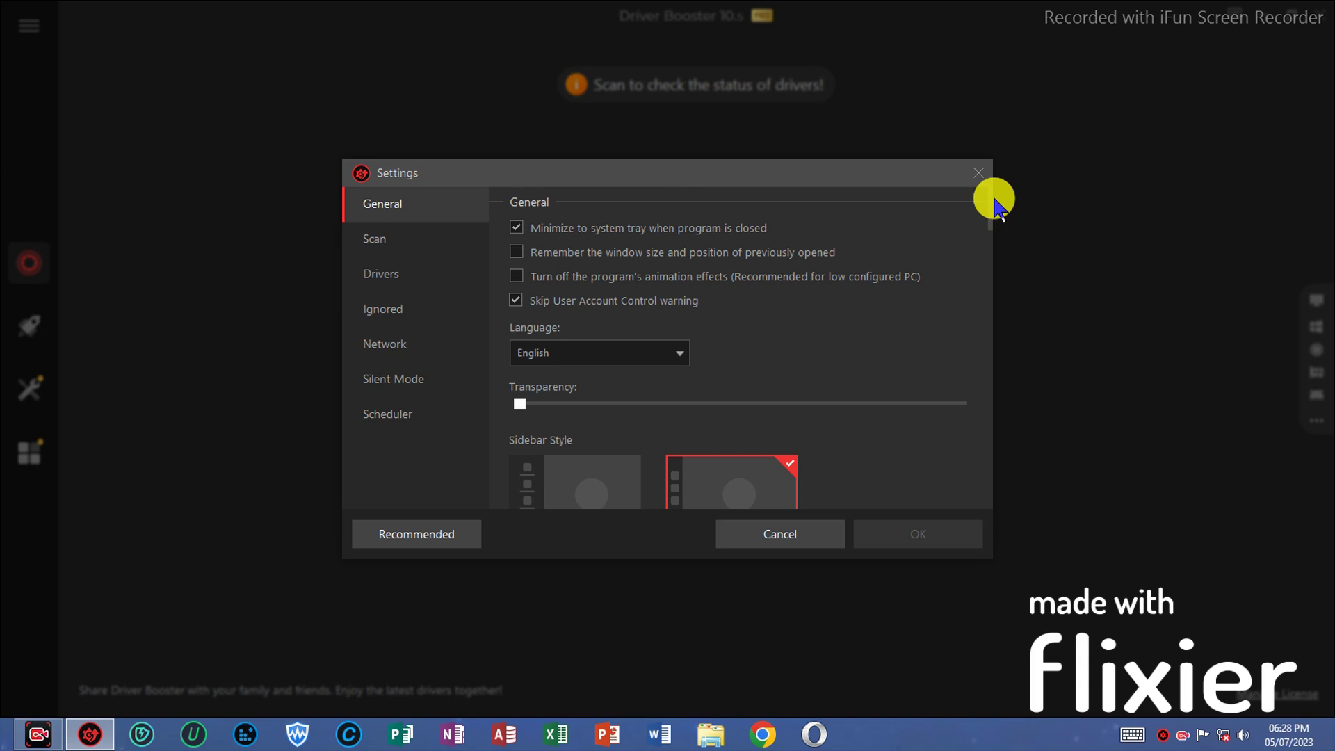
scroll(996, 204, down, 2)
scroll(996, 219, down, 2)
scroll(1002, 251, down, 1)
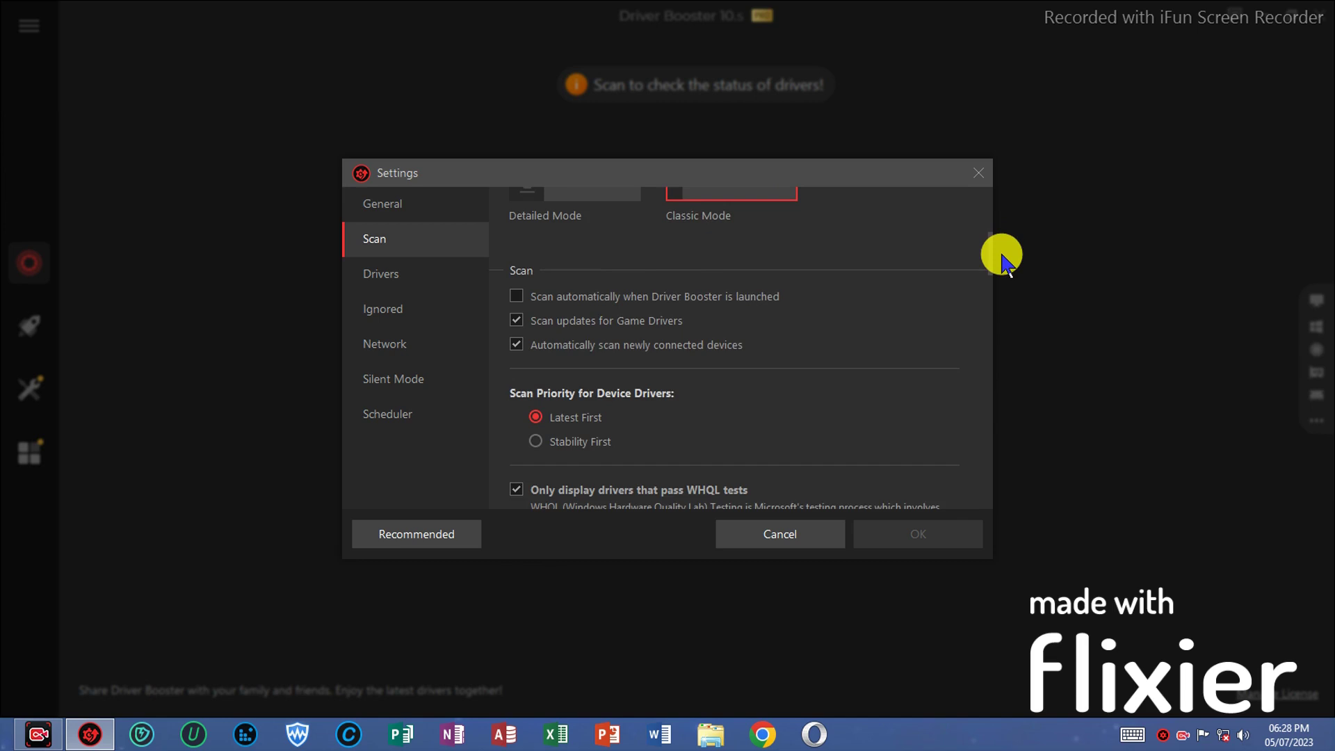
scroll(1003, 263, down, 1)
scroll(1003, 264, down, 1)
scroll(1007, 269, down, 1)
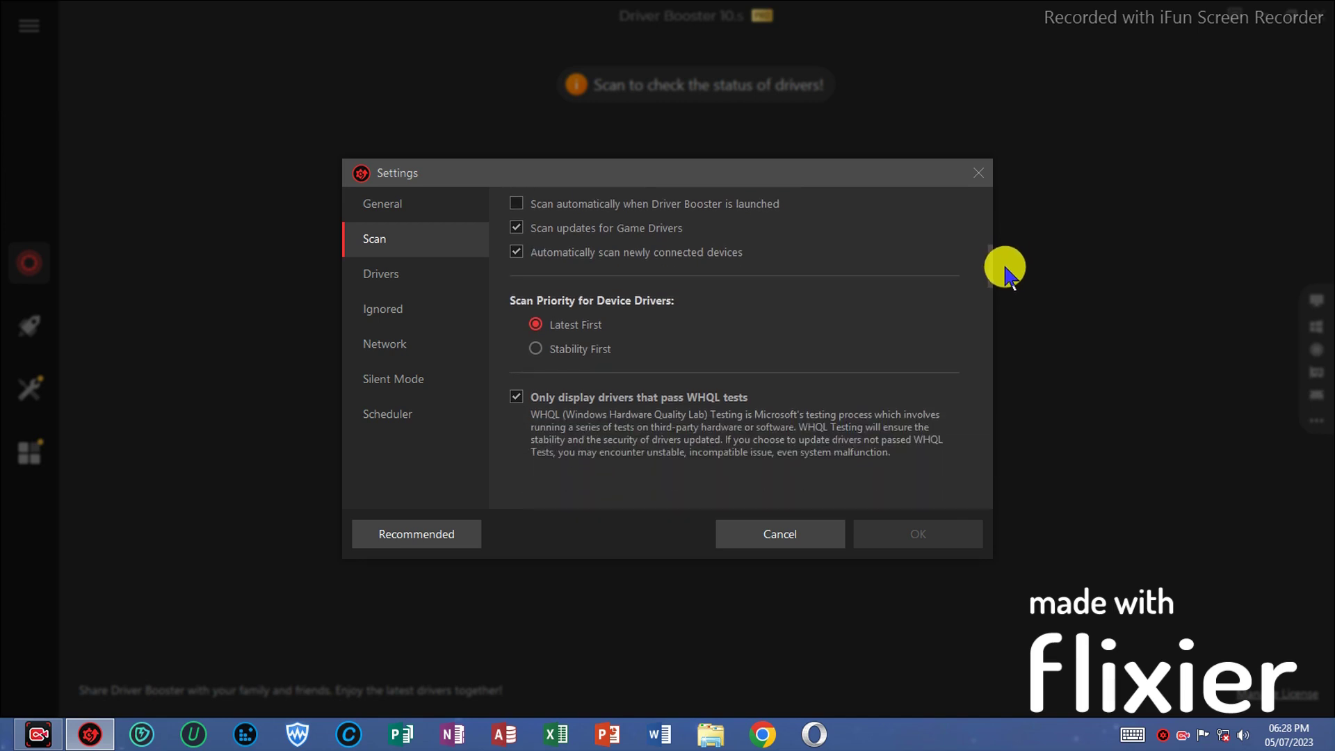
scroll(1007, 270, down, 1)
scroll(1007, 274, down, 1)
scroll(1007, 282, down, 1)
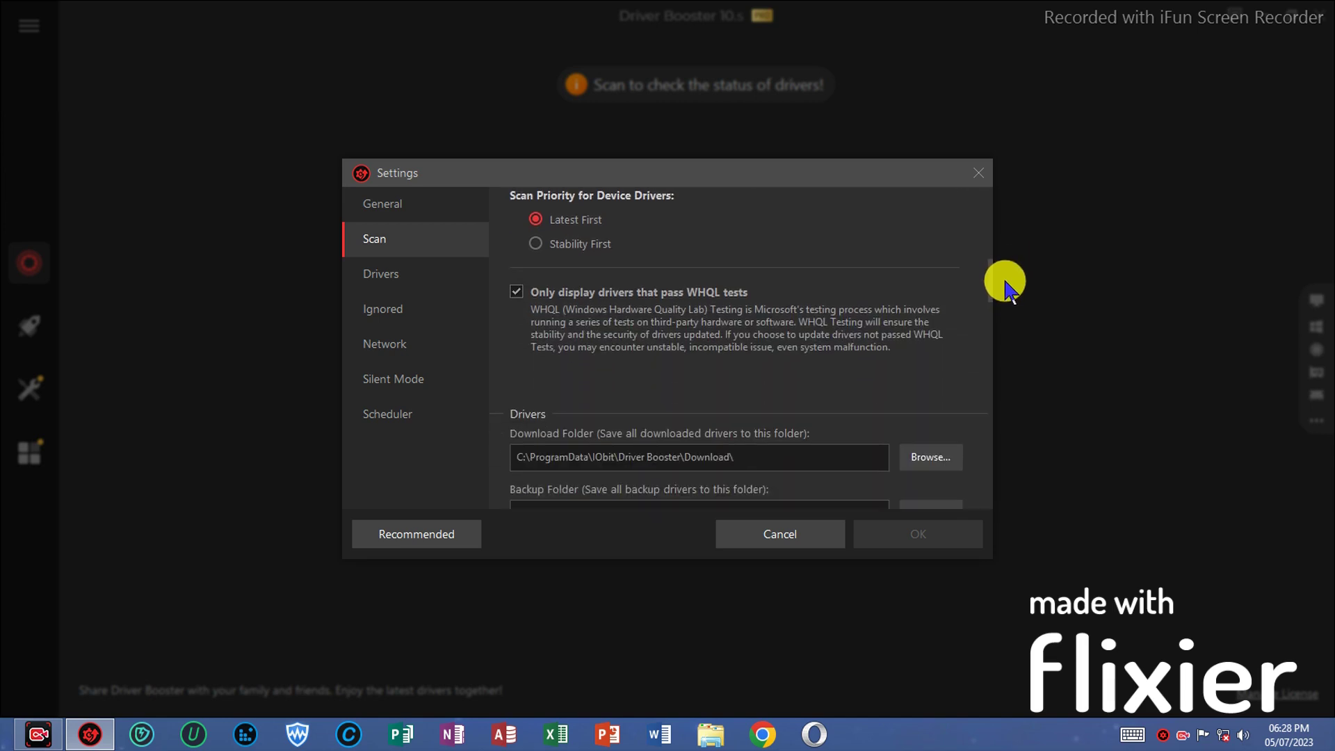
scroll(1006, 290, down, 1)
scroll(1007, 297, down, 2)
scroll(1007, 308, down, 2)
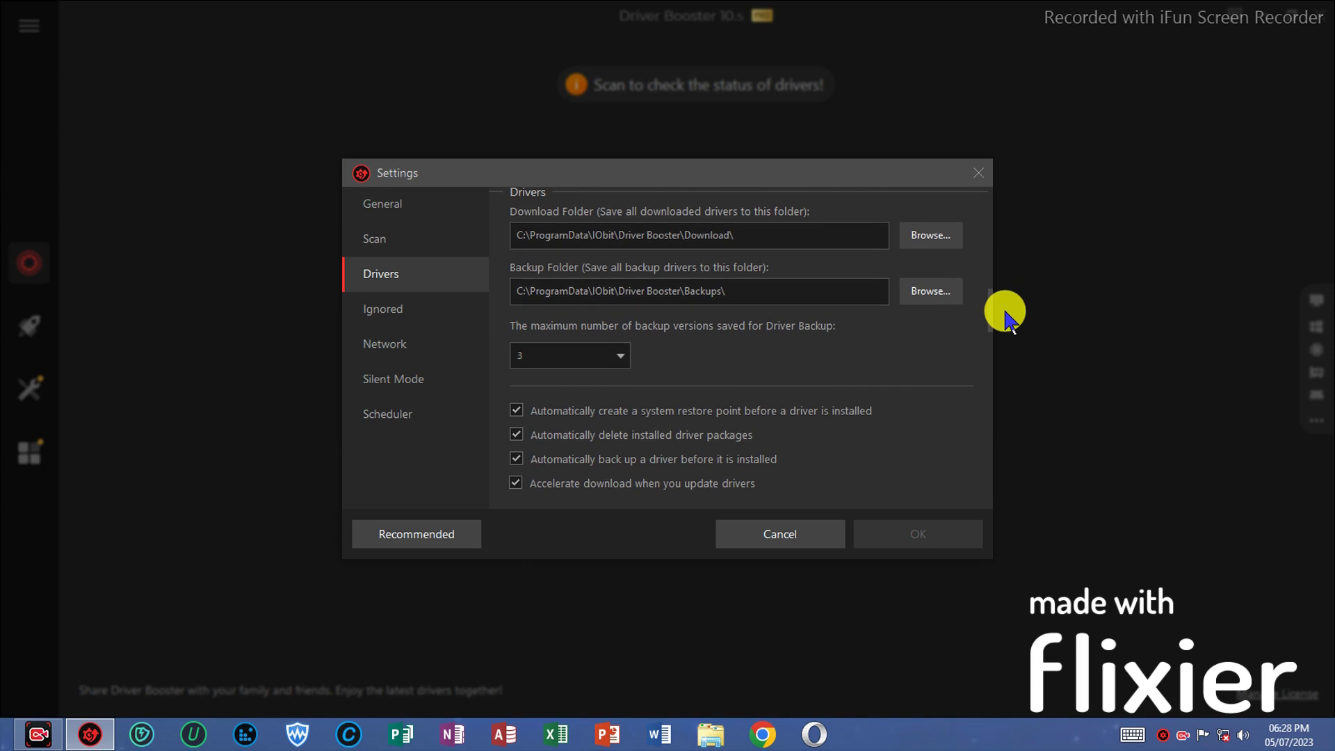
scroll(1007, 313, down, 2)
scroll(1006, 334, down, 2)
scroll(1010, 355, down, 2)
scroll(1017, 371, down, 2)
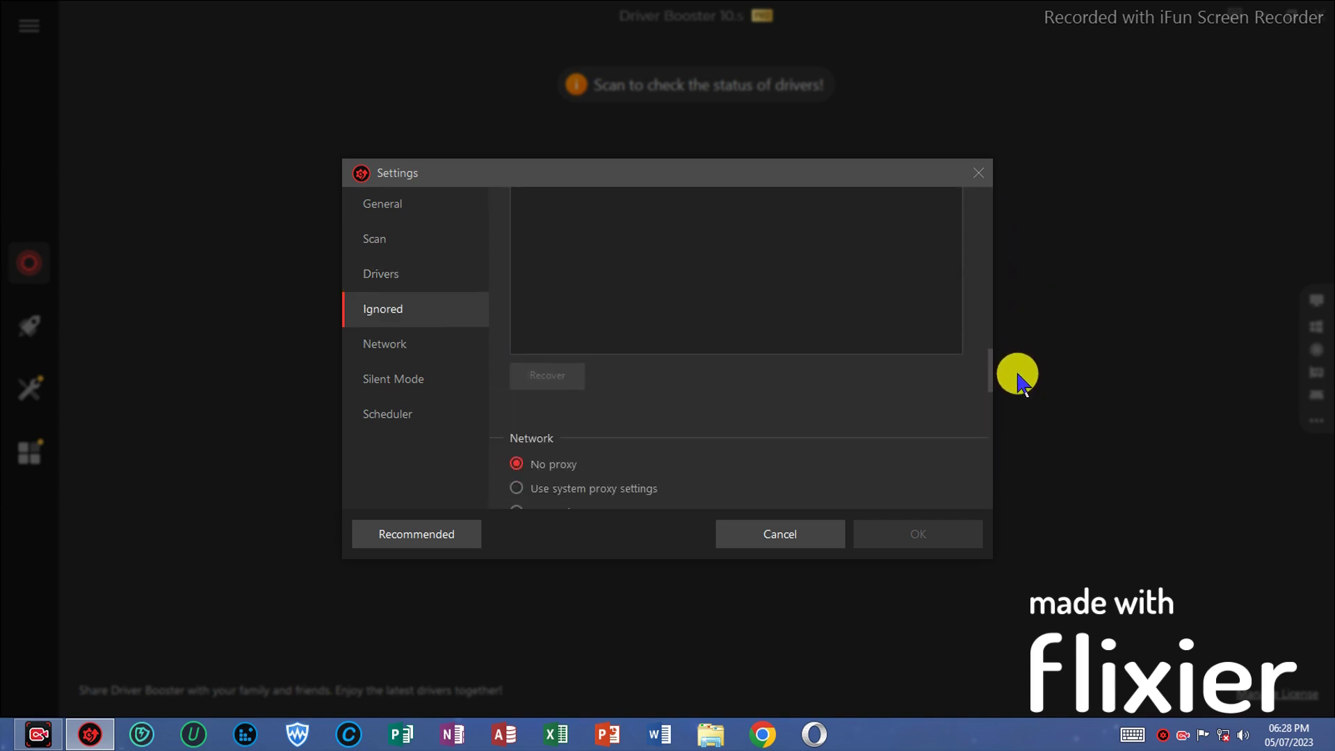
scroll(1017, 376, down, 2)
scroll(1018, 381, down, 2)
scroll(1020, 398, down, 2)
scroll(1024, 412, down, 2)
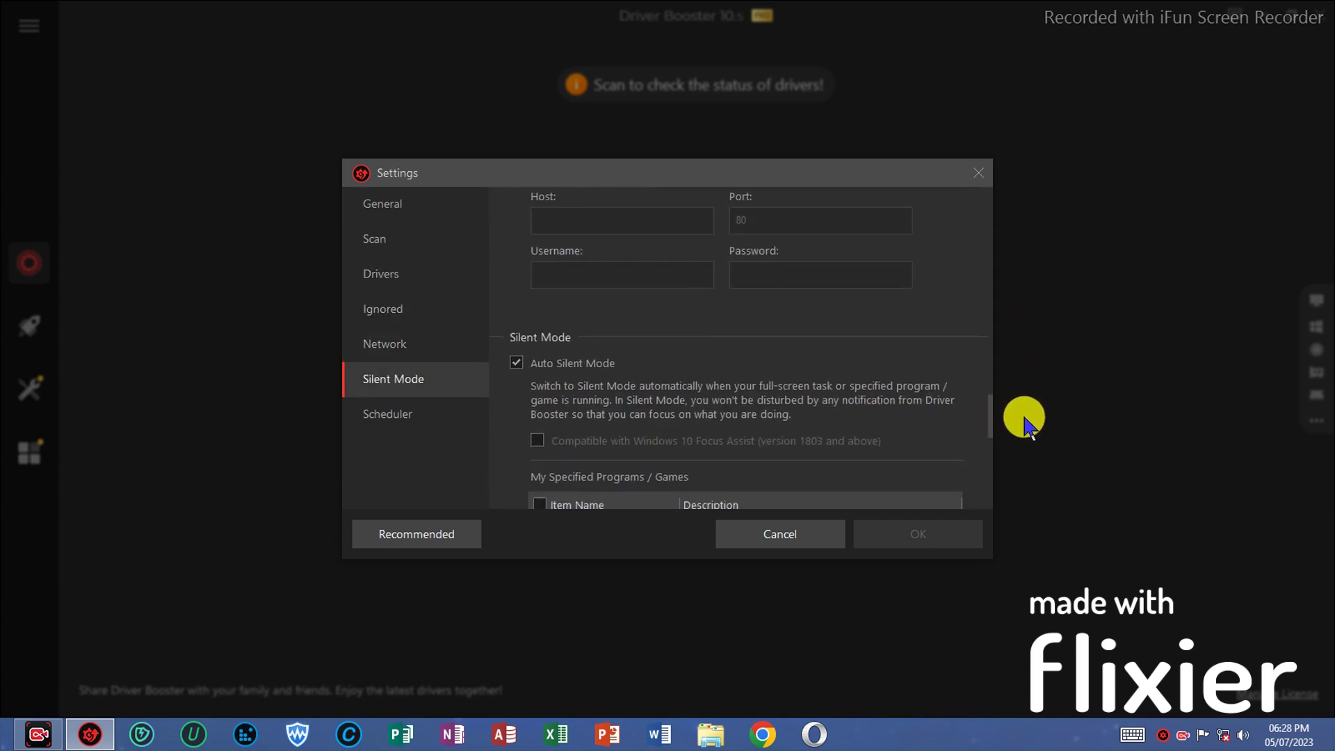
scroll(1025, 418, down, 2)
scroll(1024, 433, down, 2)
scroll(1026, 450, down, 2)
scroll(1029, 469, down, 2)
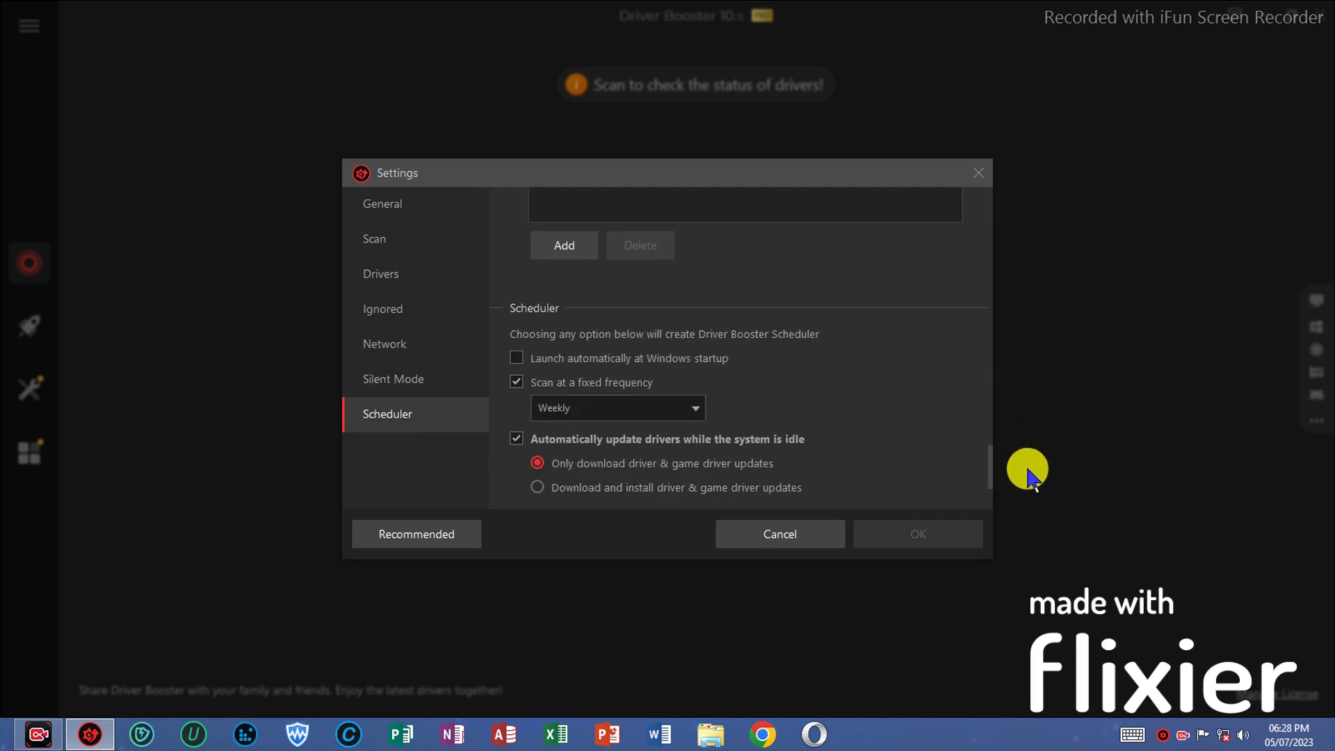
scroll(1029, 475, down, 2)
scroll(1029, 486, down, 2)
scroll(1031, 496, down, 1)
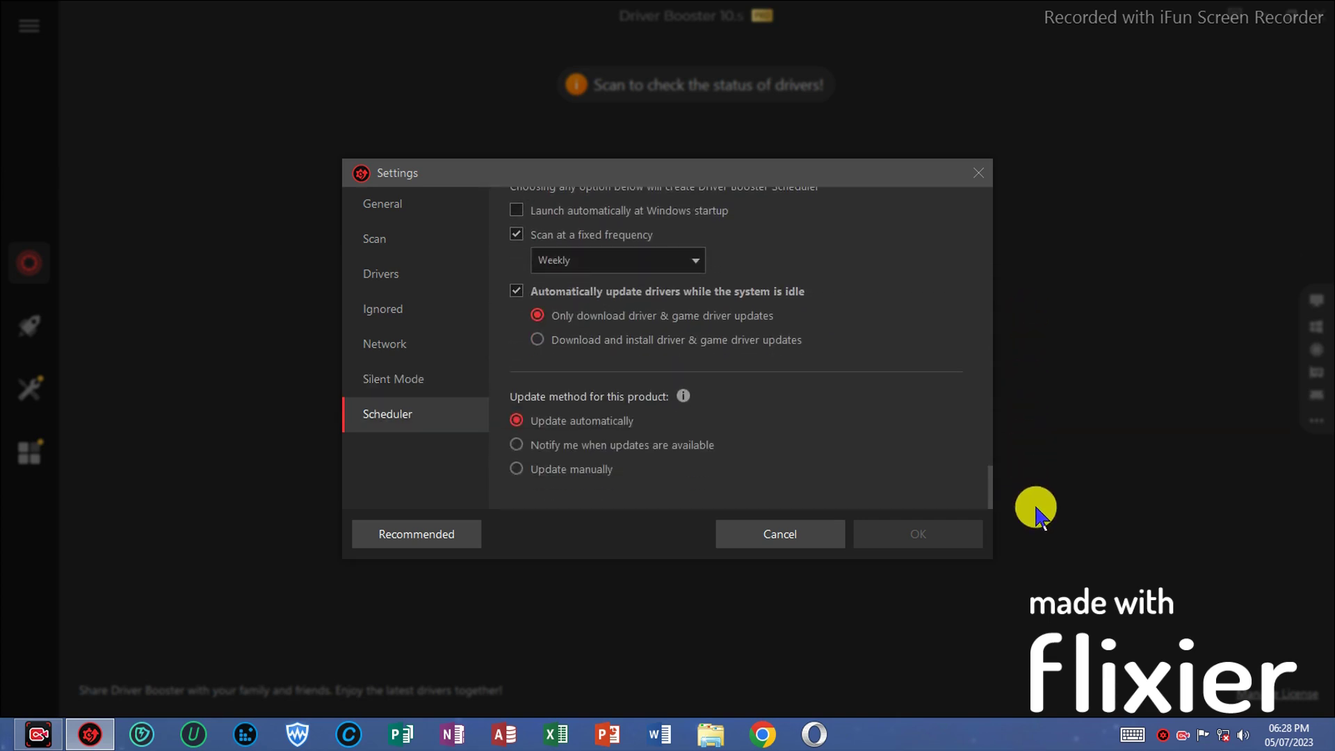
click(781, 534)
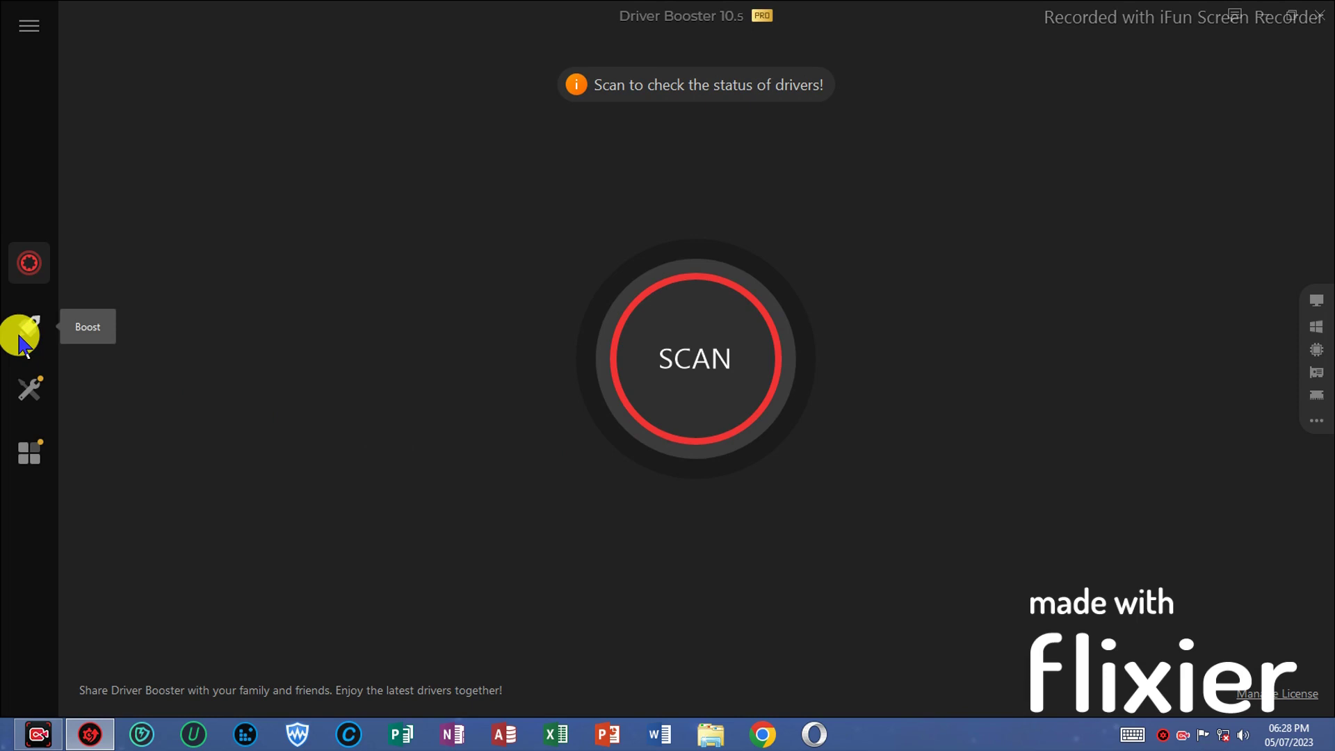
Step: Turn Game Boost on and back off, then go to the Tools page
click(29, 327)
click(28, 263)
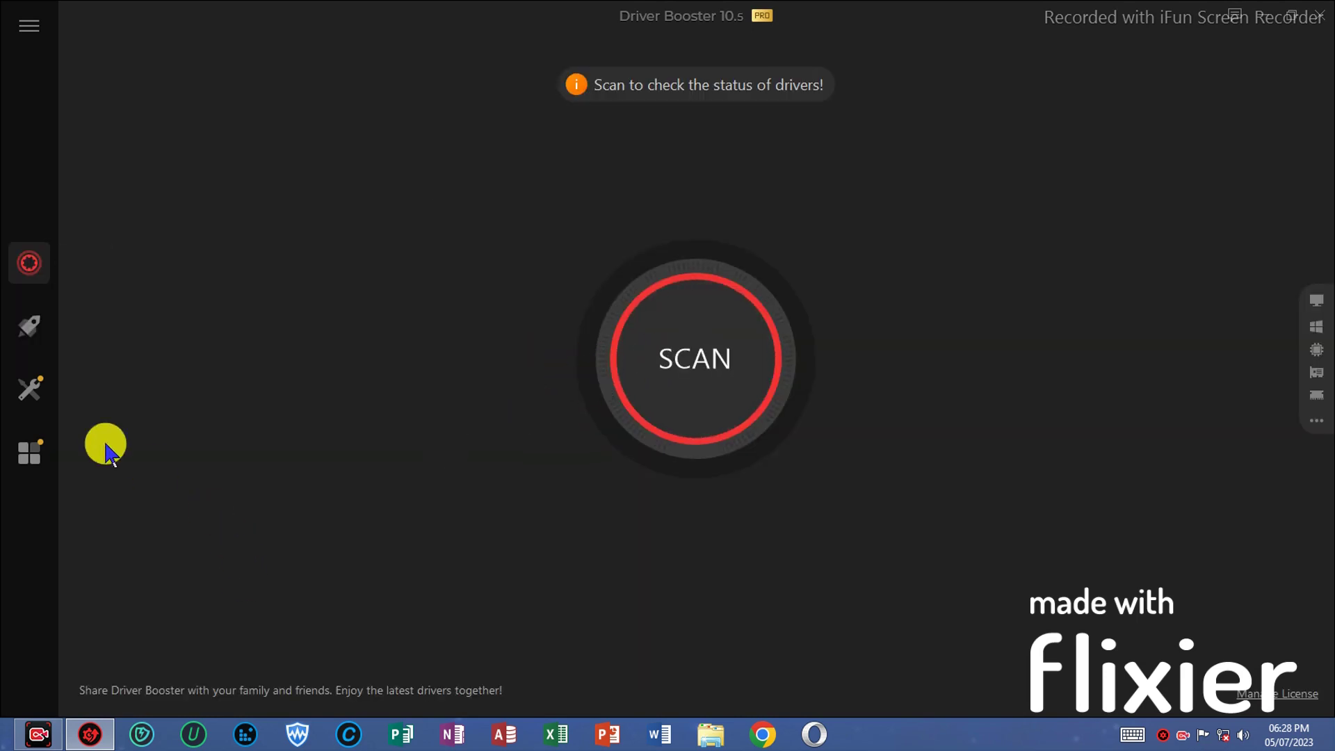
click(28, 326)
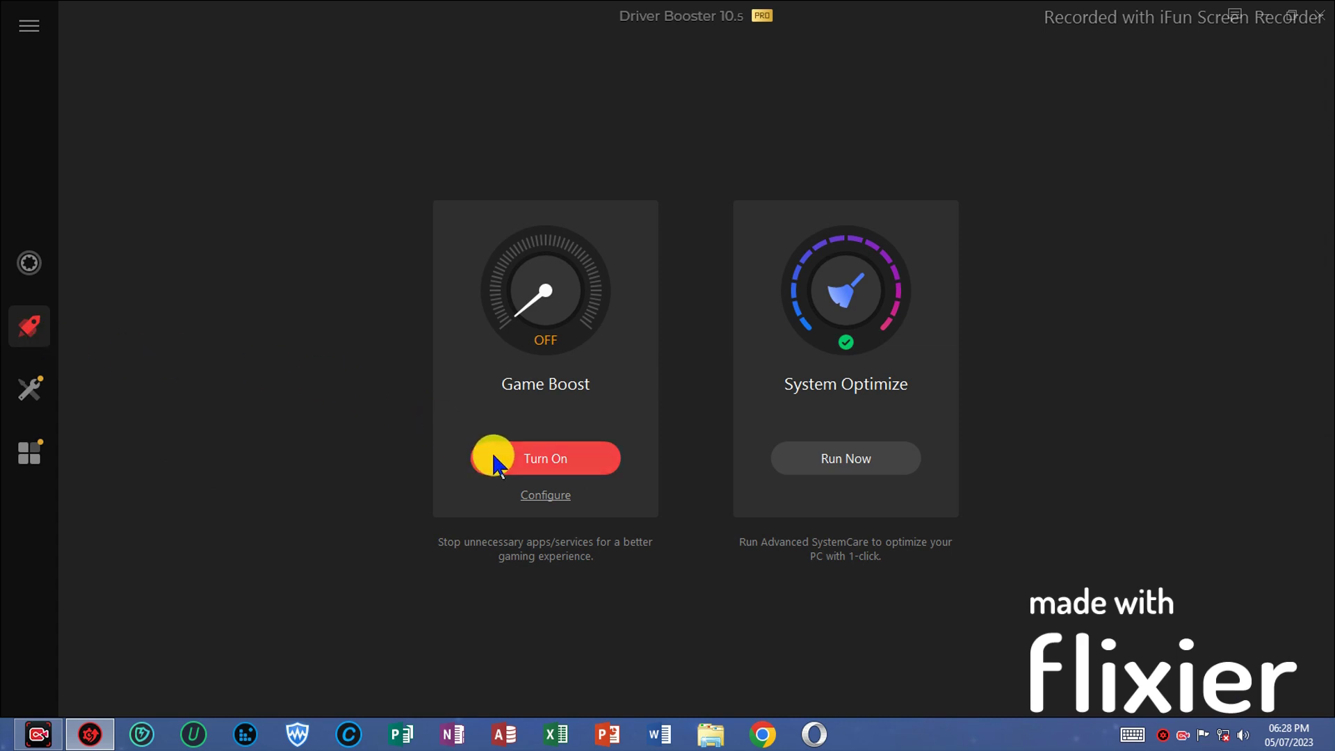
click(517, 464)
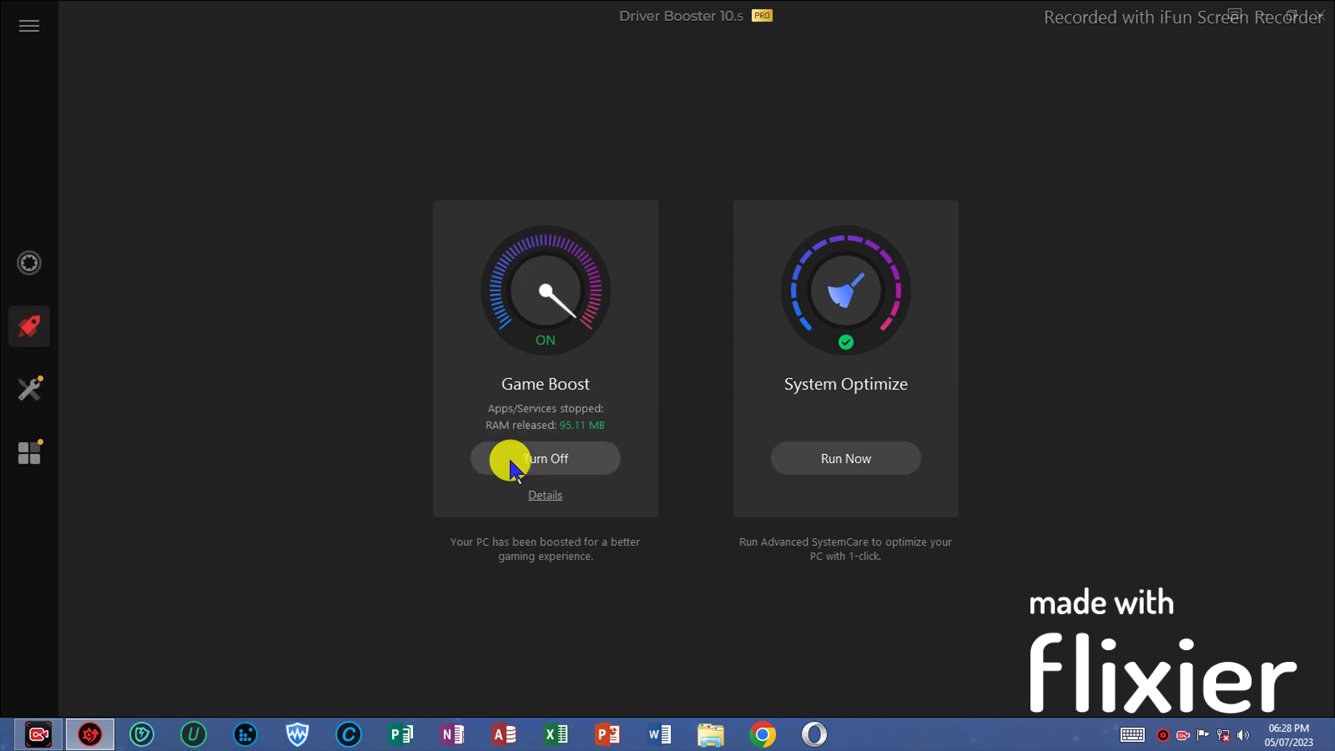
click(512, 465)
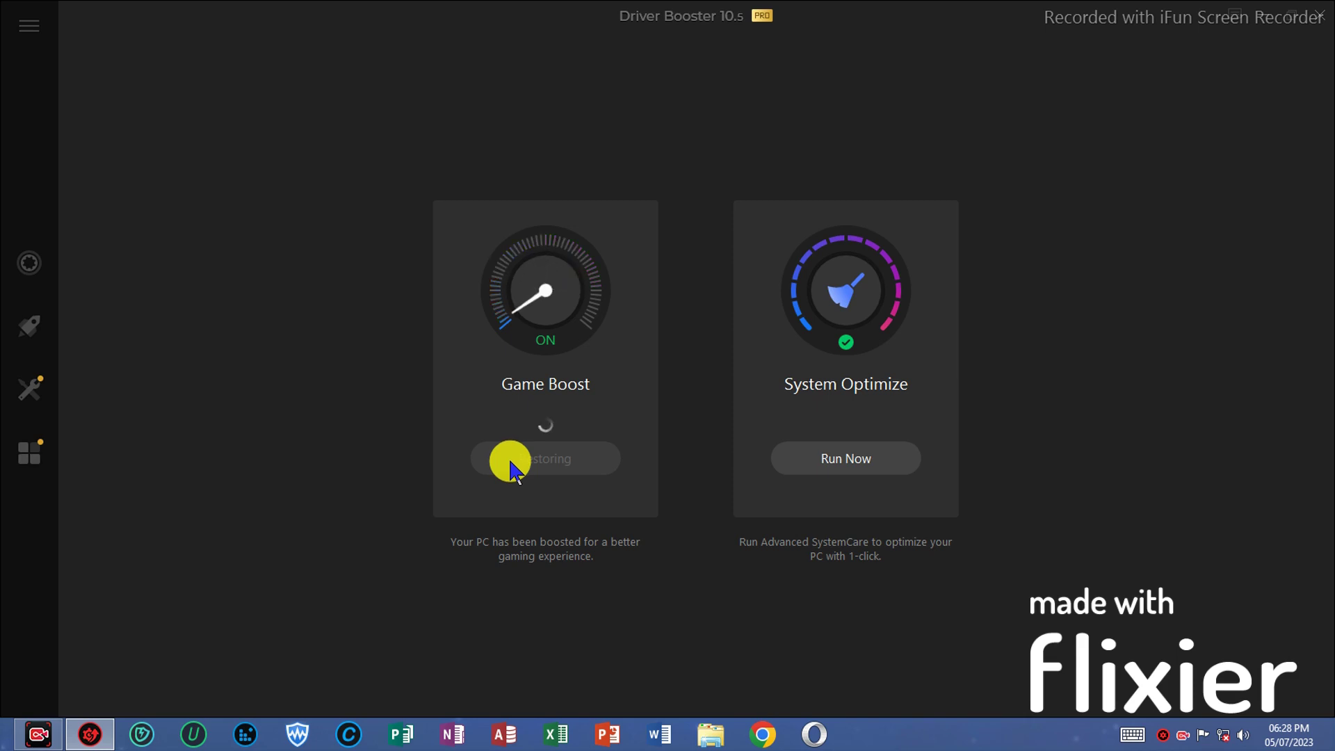
click(30, 389)
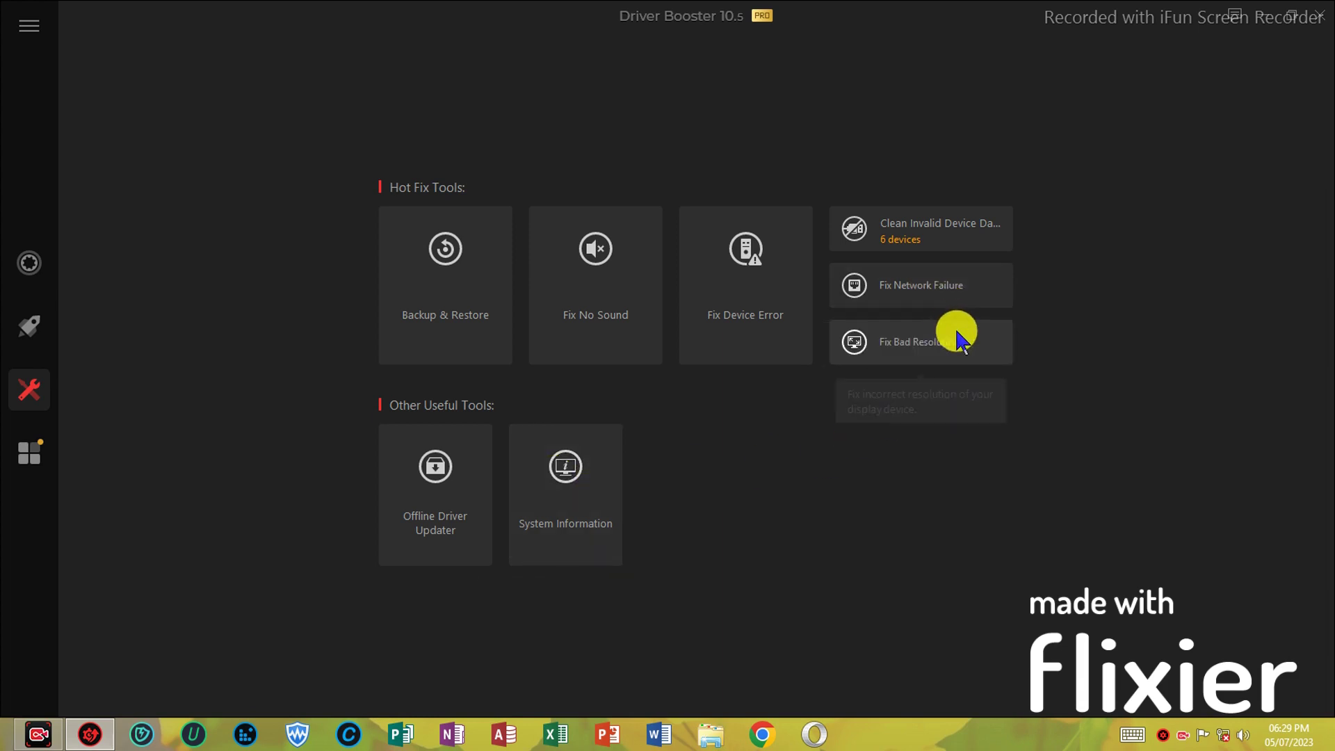
Step: Run a scan with the Clean Invalid Device Data hot-fix tool
click(941, 242)
click(707, 427)
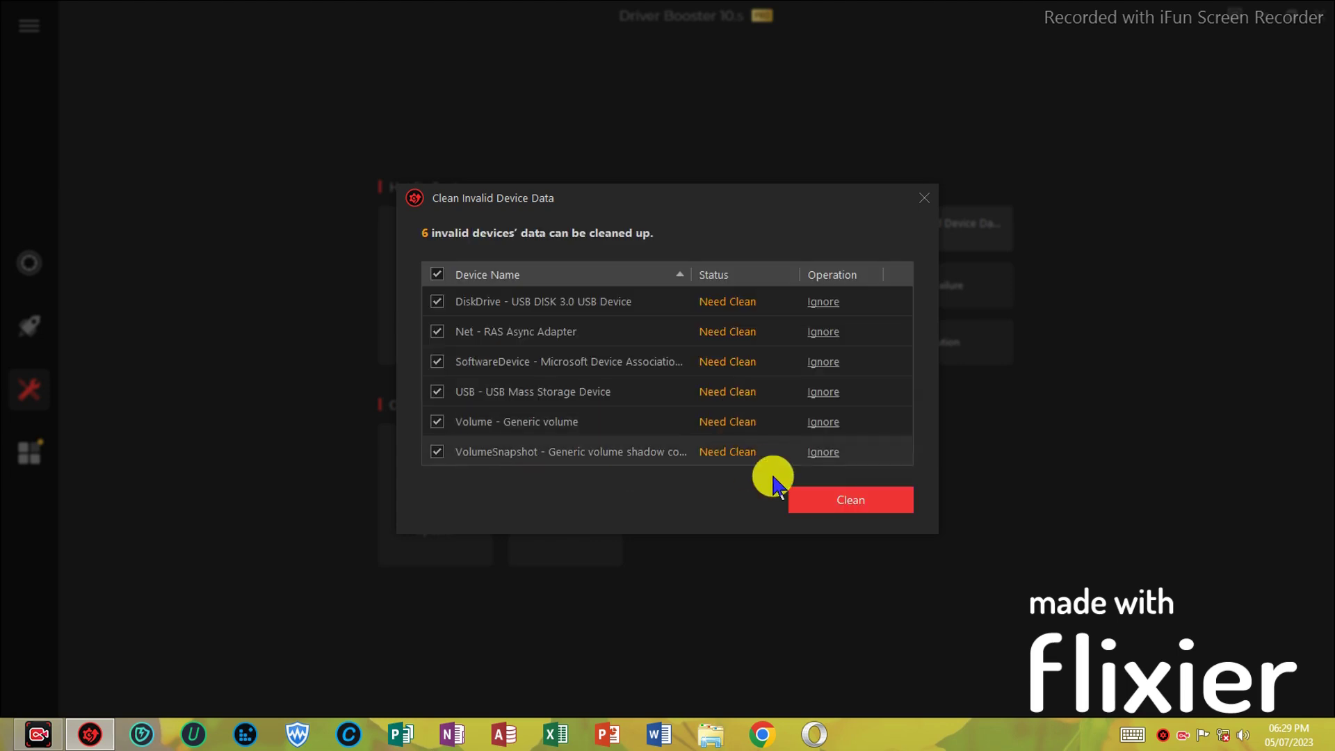
Step: Start cleaning the six checked invalid device entries
click(834, 503)
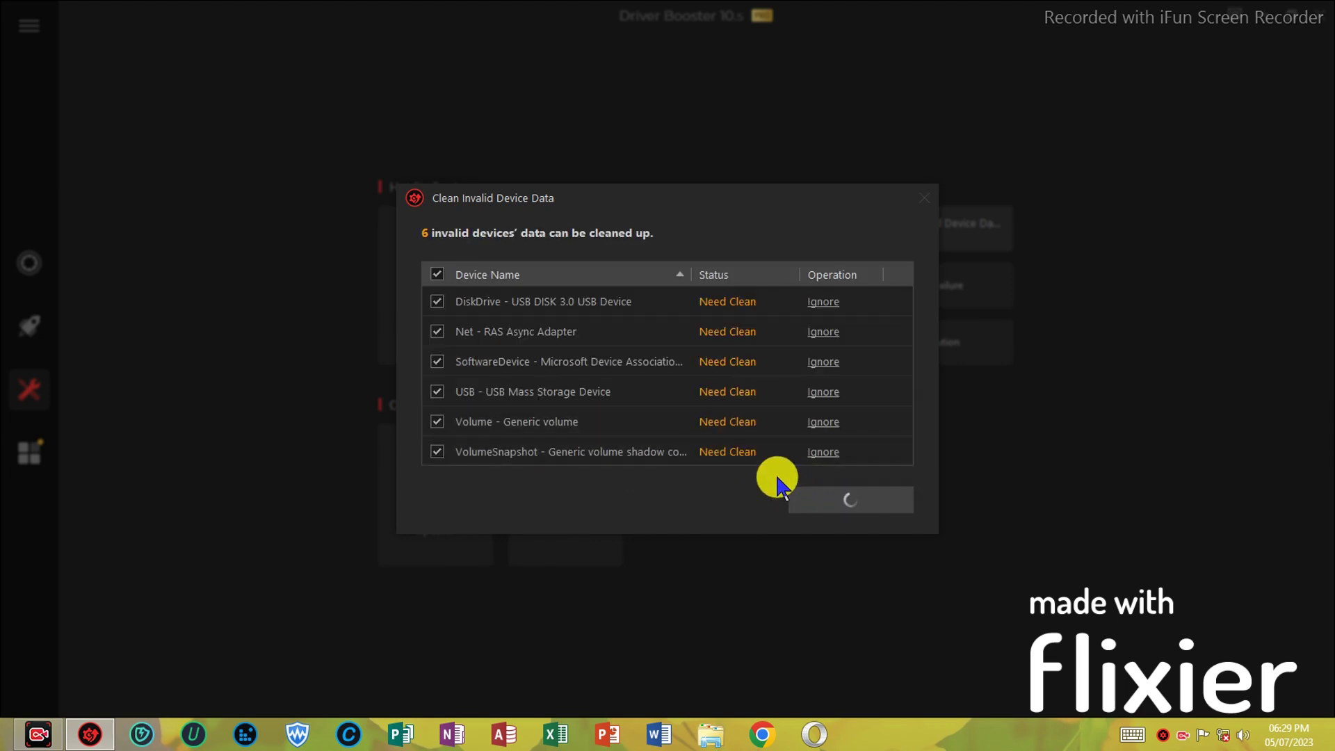